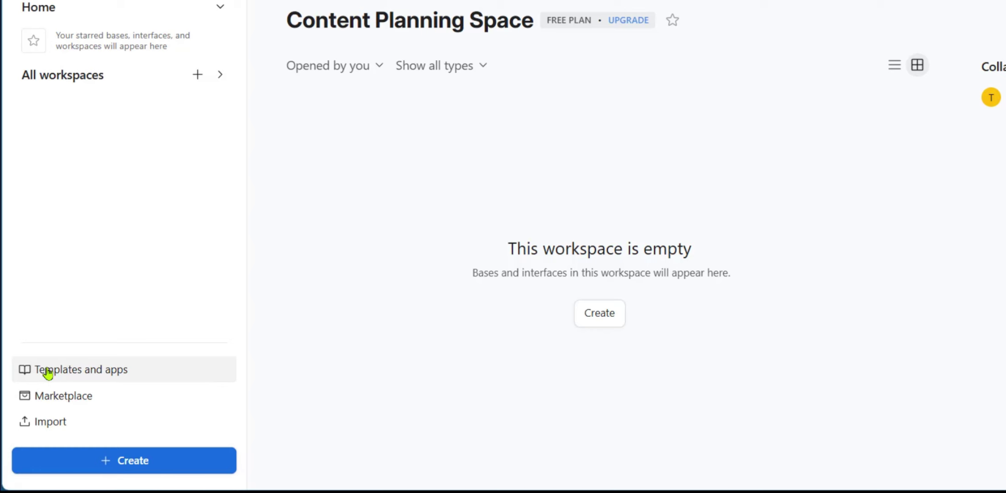
Step: Search the template library for "content" and open the Content Calendar template
left_click(47, 370)
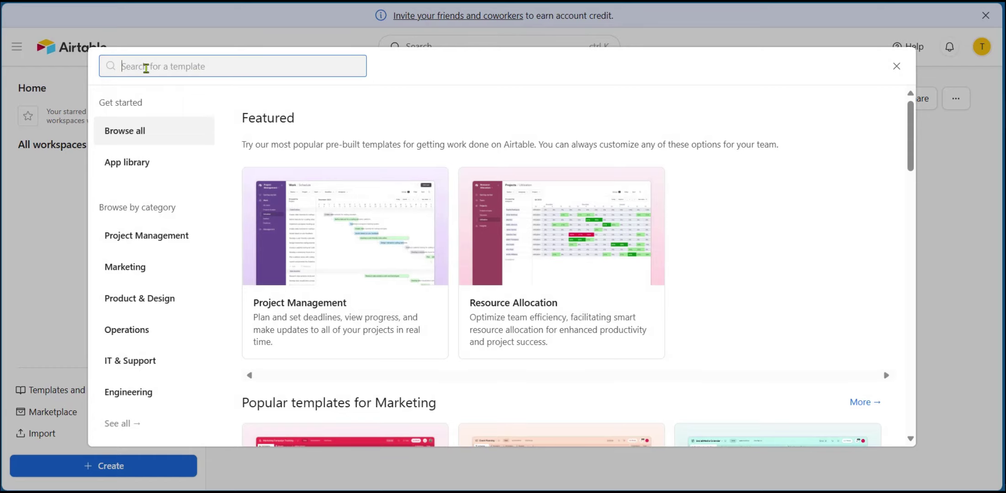
type("content")
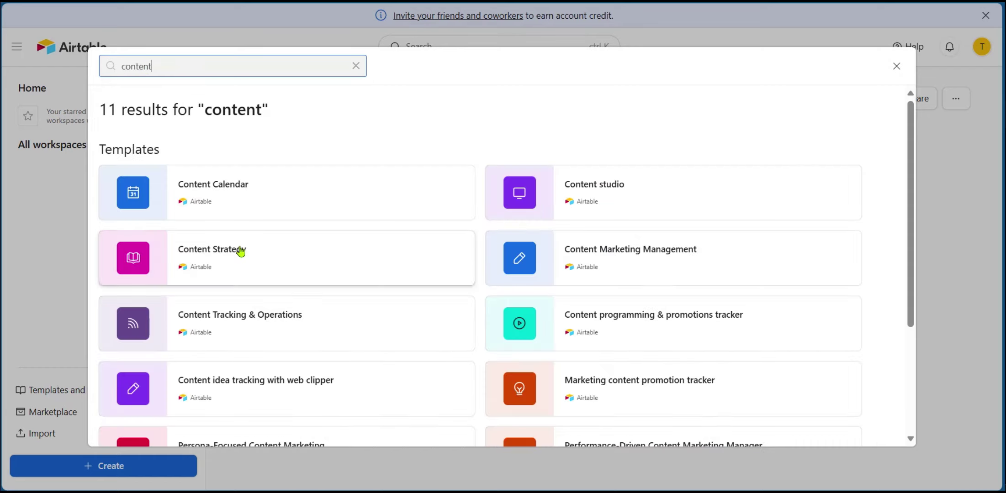
scroll(240, 251, "down", 3)
scroll(243, 251, "up", 3)
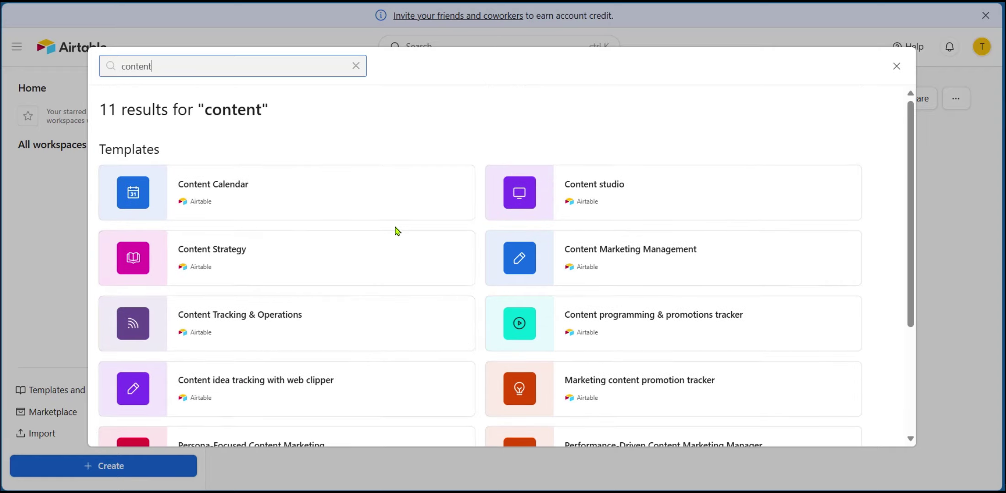
left_click(261, 204)
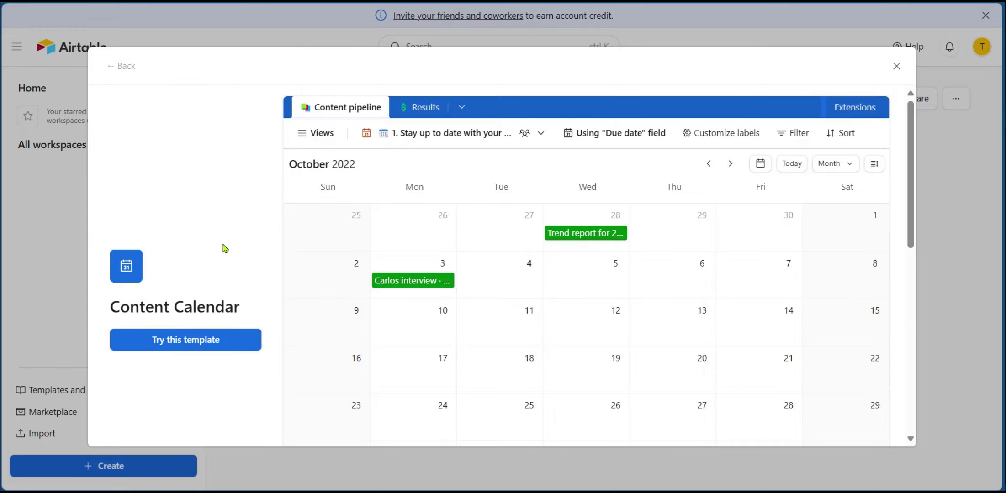
left_click(175, 346)
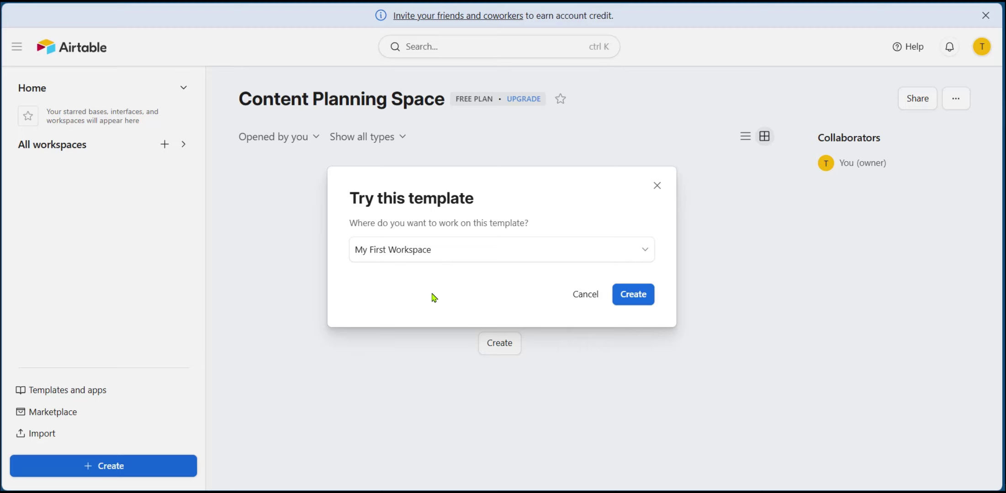
left_click(582, 299)
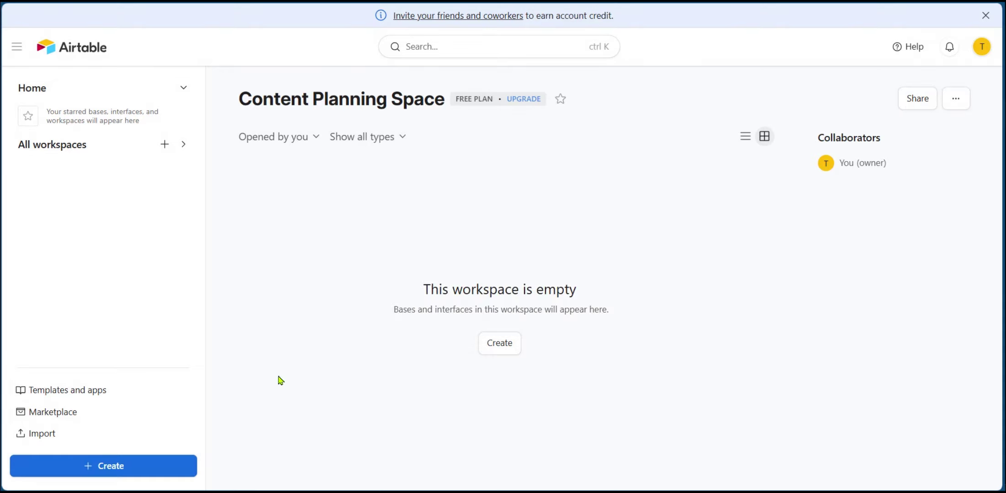
left_click(94, 467)
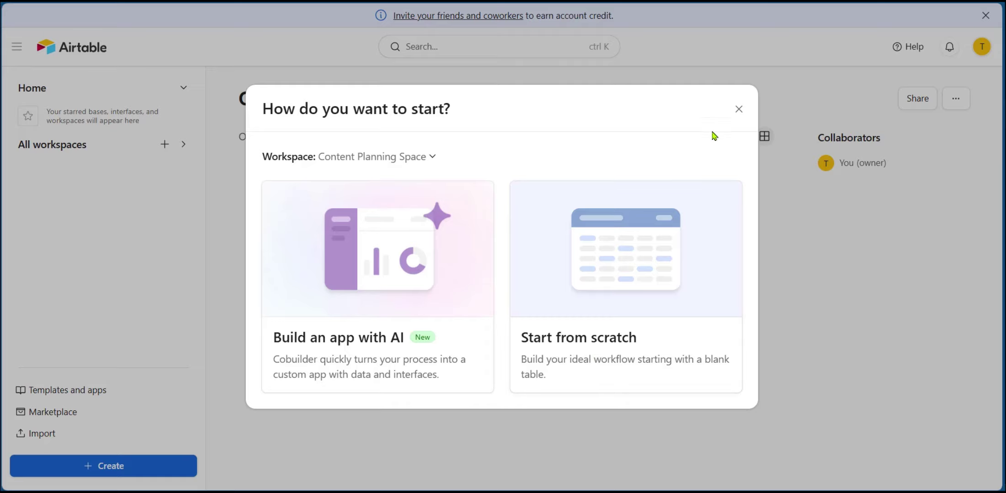
left_click(739, 109)
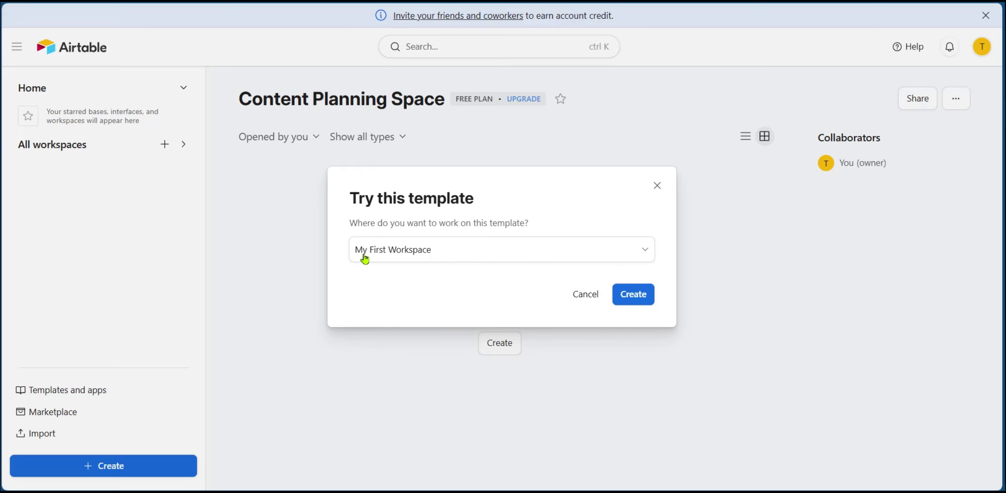
Step: Create the base from the Content Calendar template in the Content Planning Space workspace
left_click(446, 256)
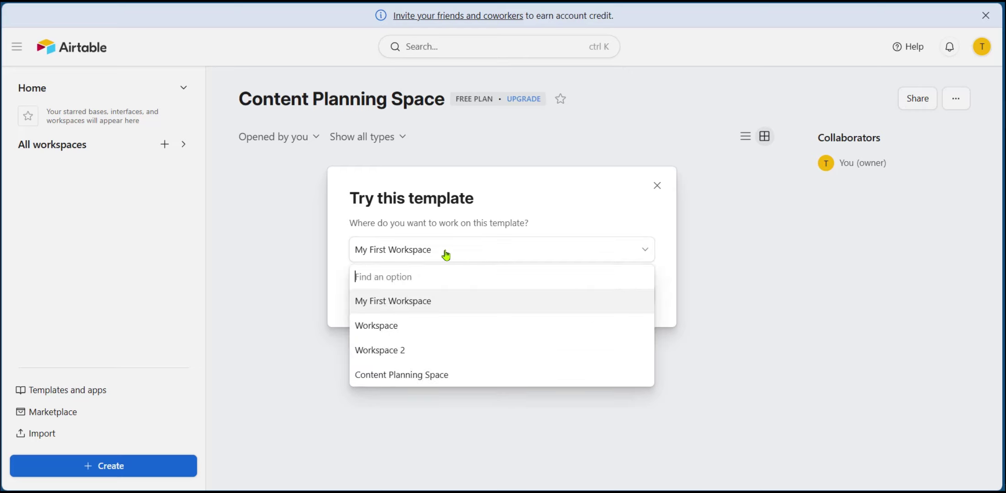
left_click(395, 375)
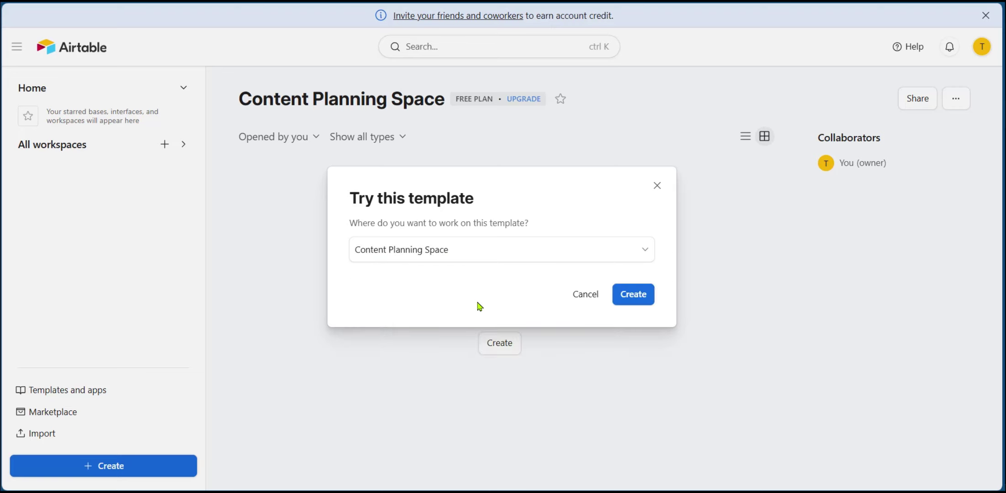
left_click(633, 295)
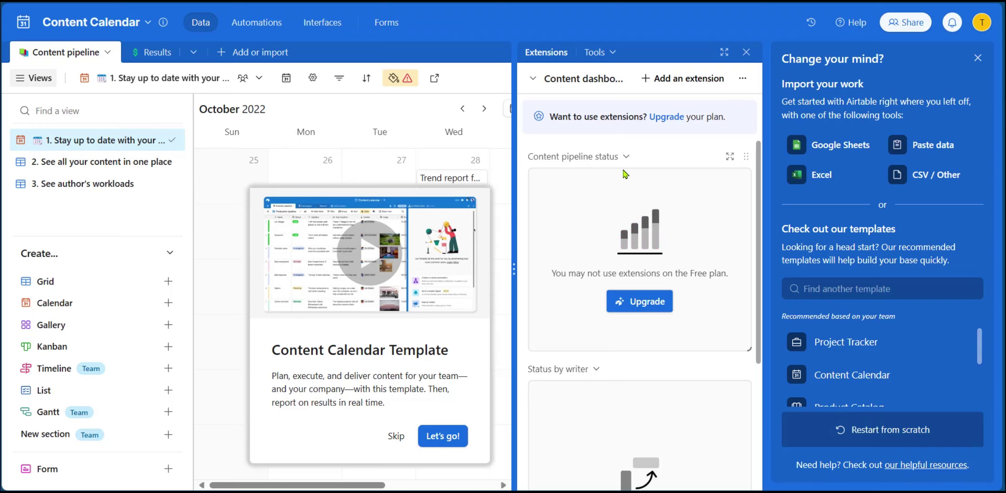
Step: Dismiss the extensions and template suggestion panes, then skip and close the Content Calendar Template introduction
left_click(746, 52)
left_click(979, 60)
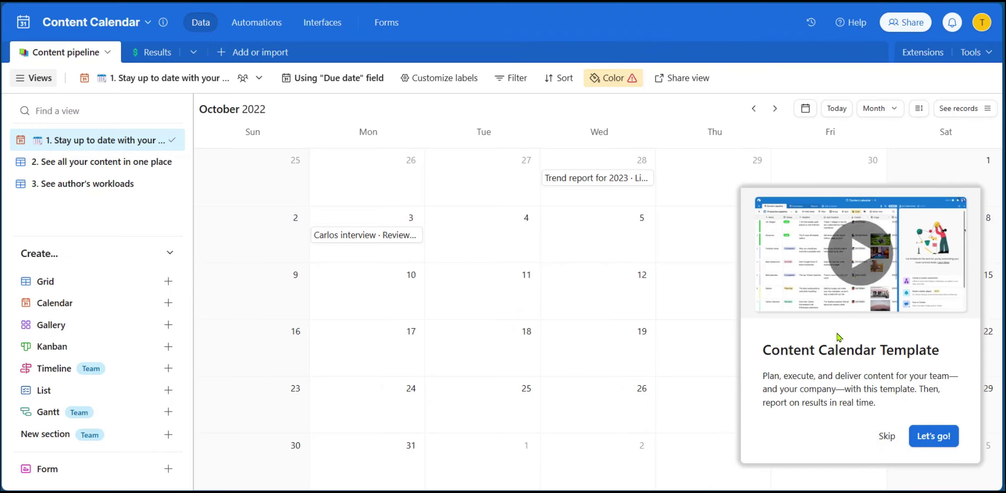
left_click(888, 439)
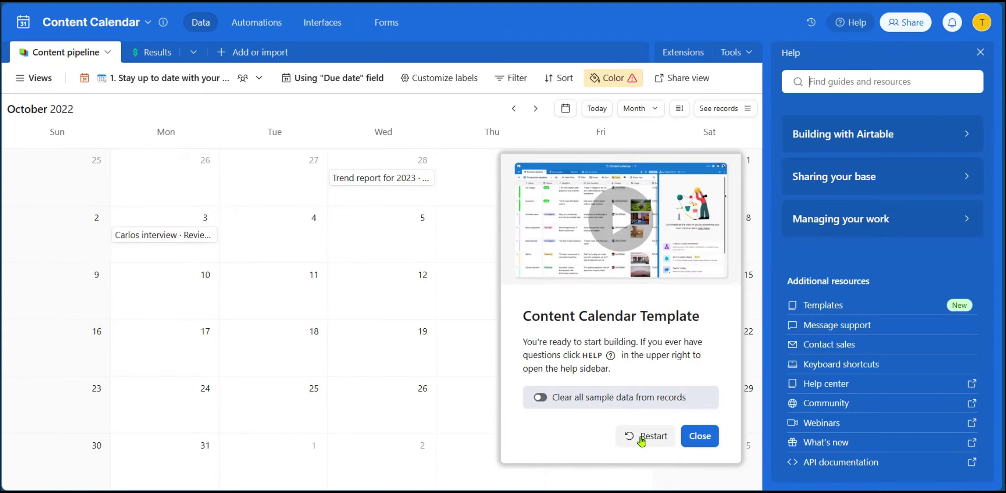
left_click(699, 437)
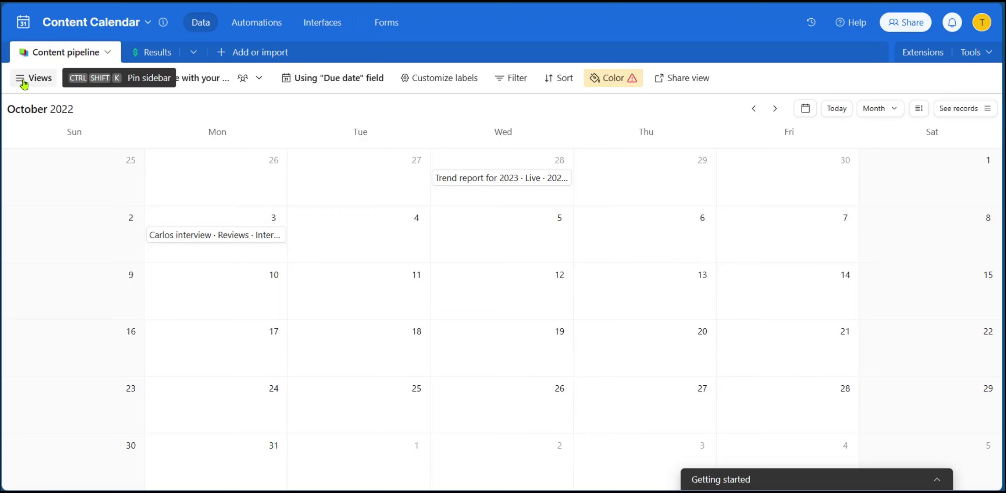
Step: Pin the views sidebar and open the view "2. See all your content in one place"
mouse_move(30, 81)
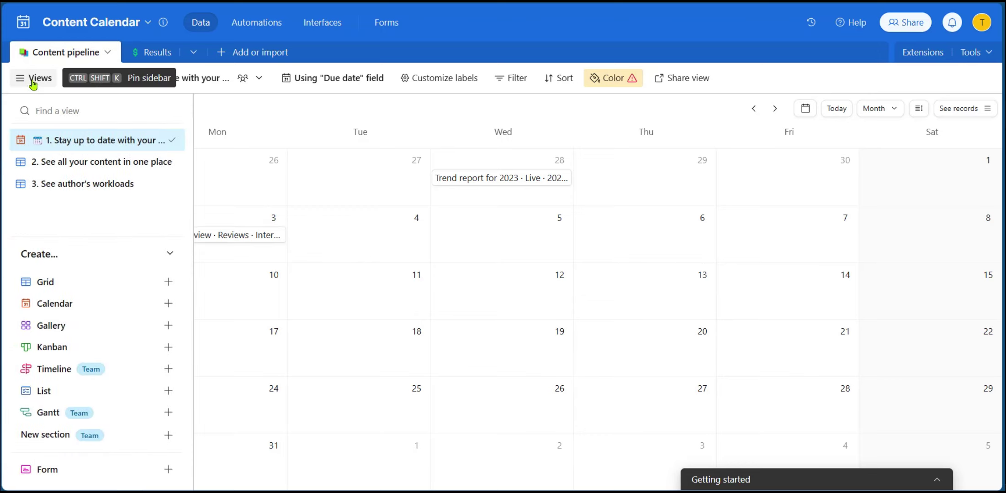
left_click(32, 81)
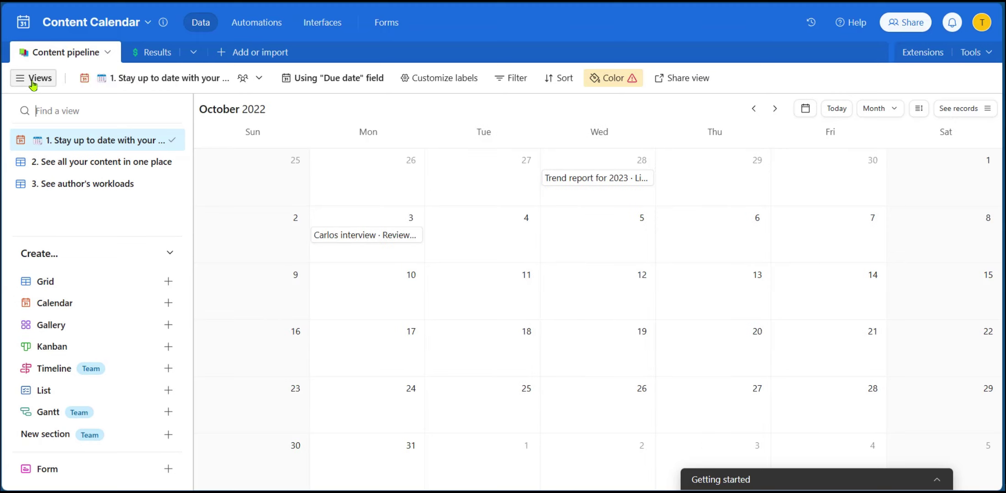
left_click(76, 162)
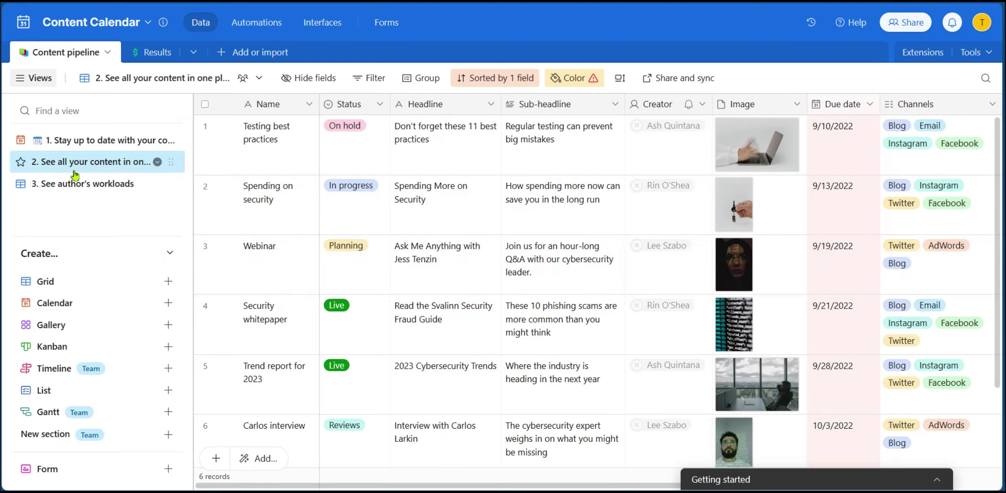
Step: Open the view "3. See author's workloads" and examine the content items grouped by creator
left_click(58, 188)
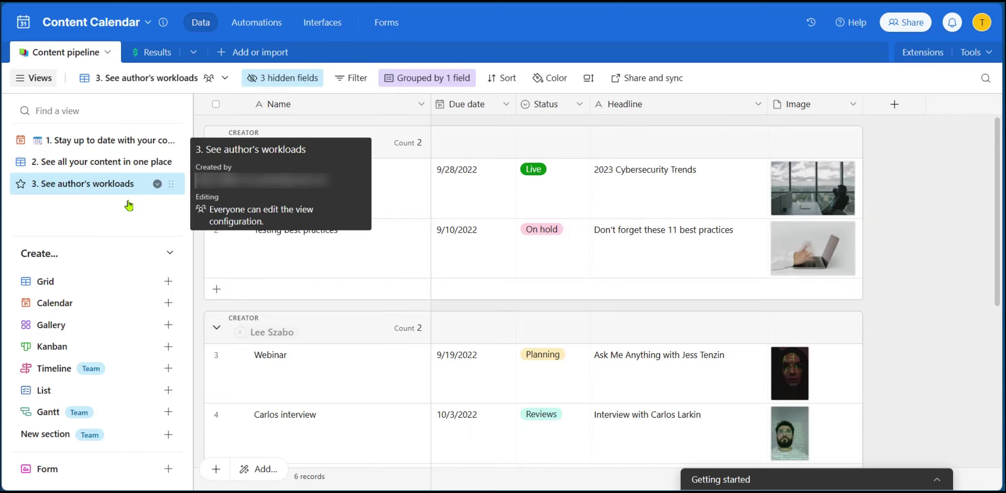
scroll(640, 274, "down", 4)
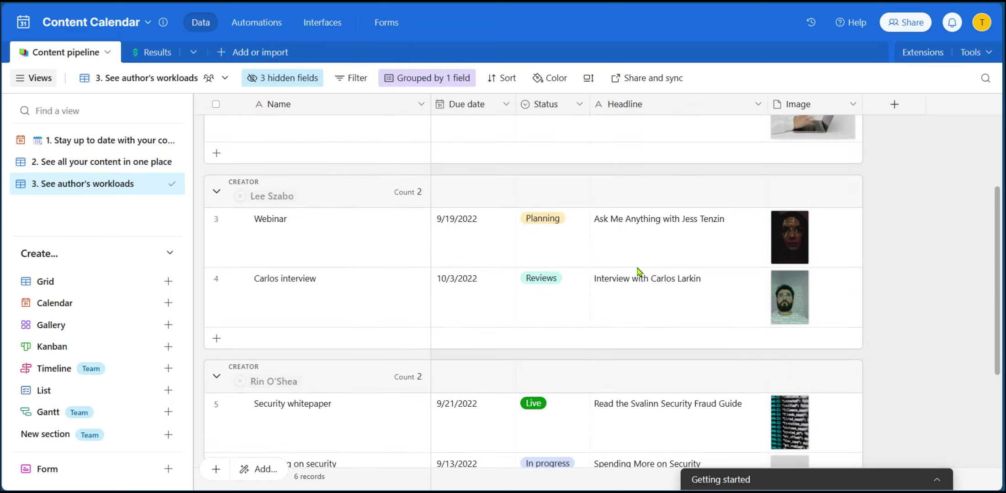
scroll(639, 272, "up", 4)
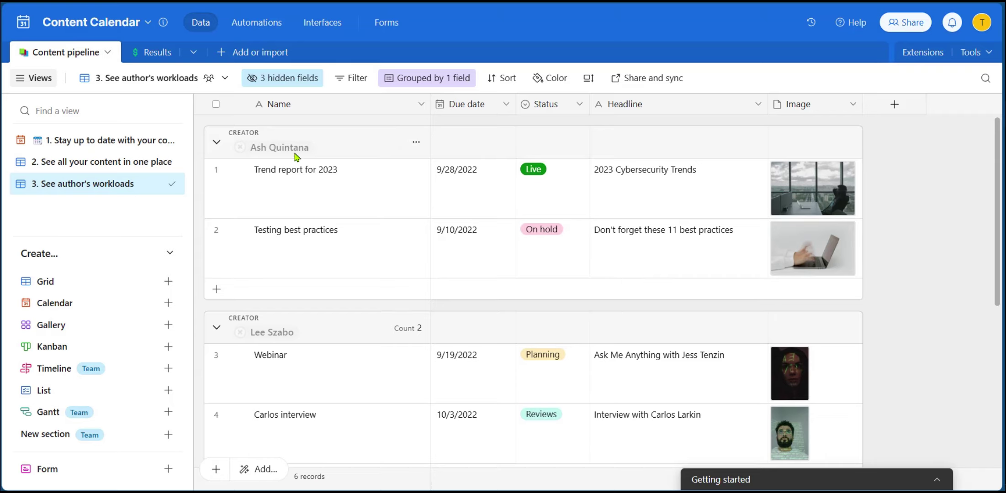
scroll(274, 328, "down", 3)
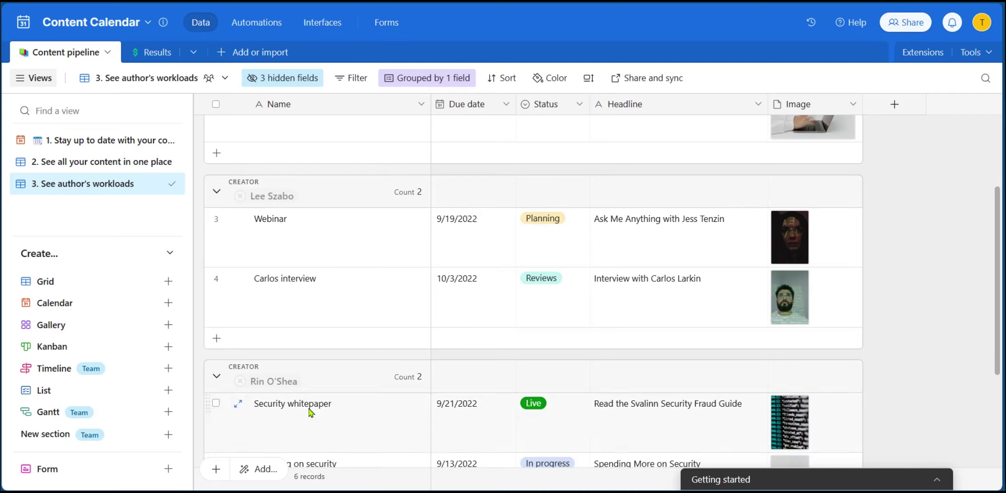
scroll(348, 315, "down", 3)
scroll(348, 315, "up", 6)
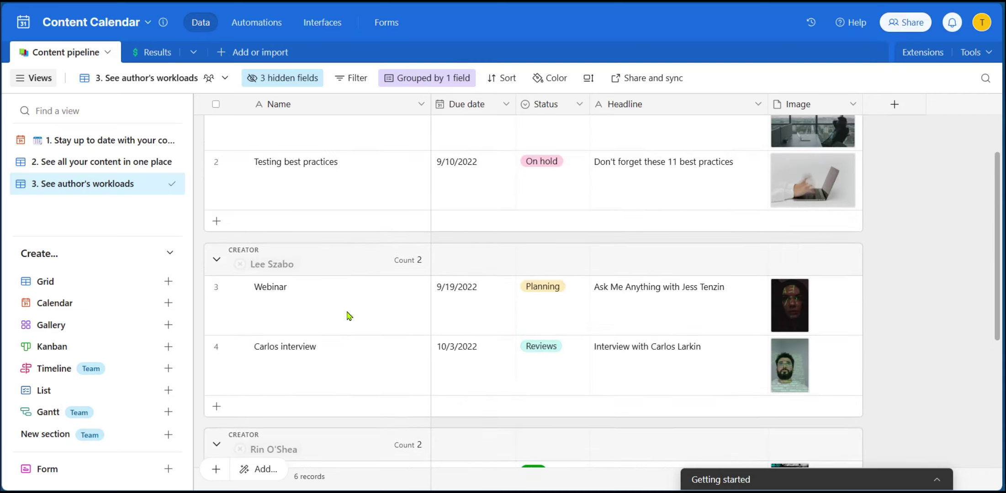
Step: In the view "2. See all your content in one place", add Twitter and a new option youtube to the "Testing best practices" record's Channels
left_click(95, 163)
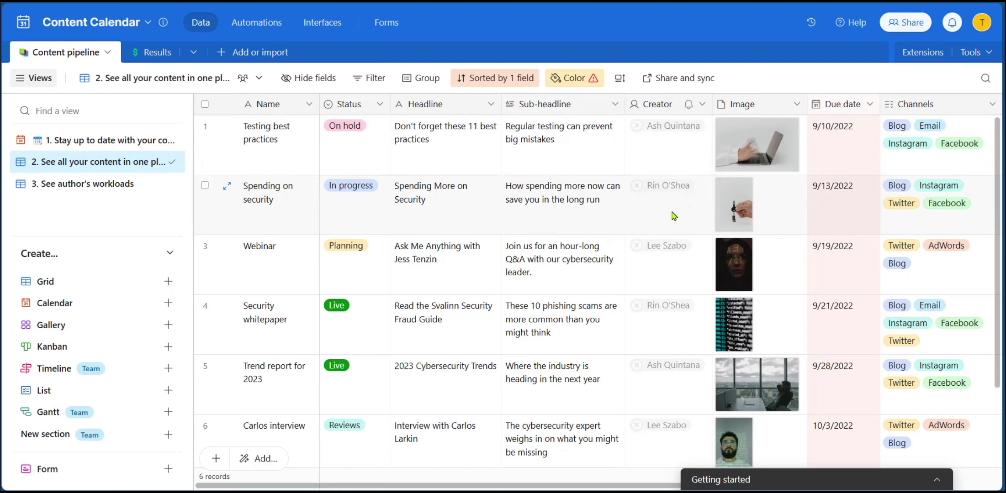
scroll(671, 216, "right", 3)
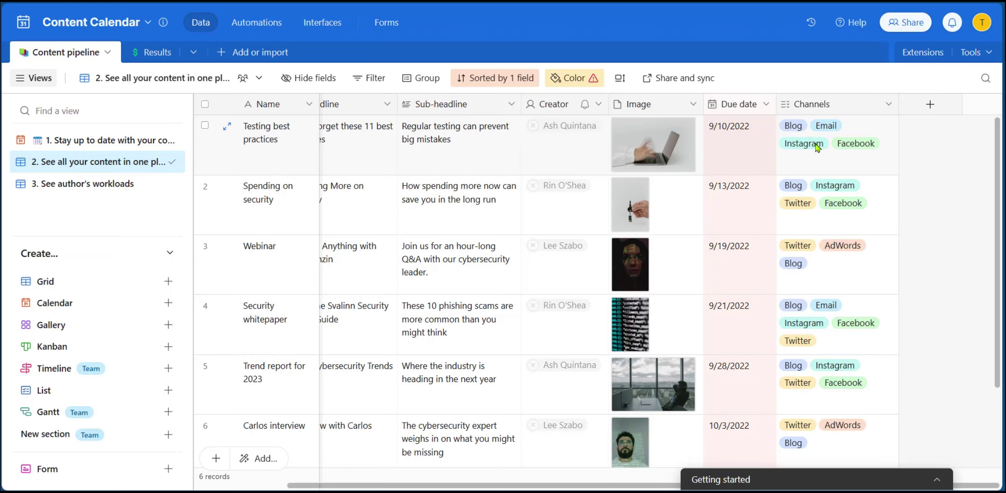
left_click(828, 107)
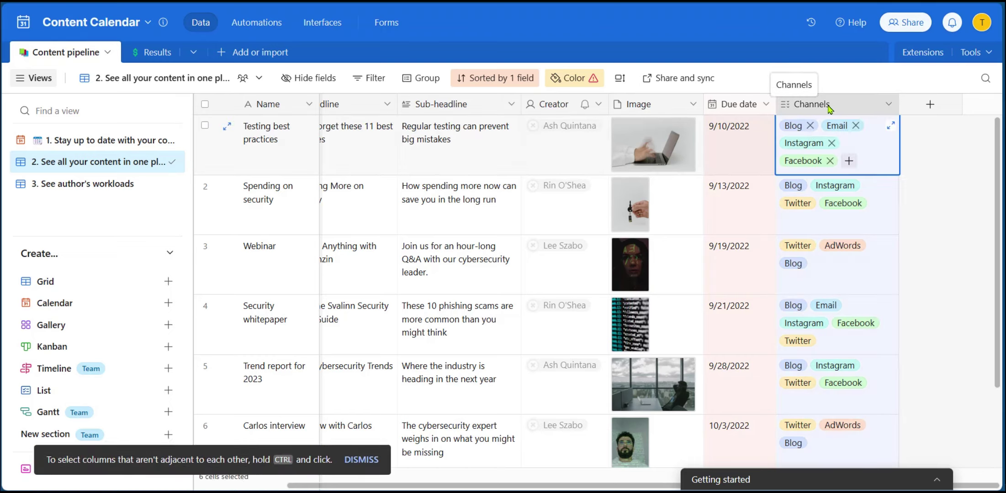
left_click(891, 126)
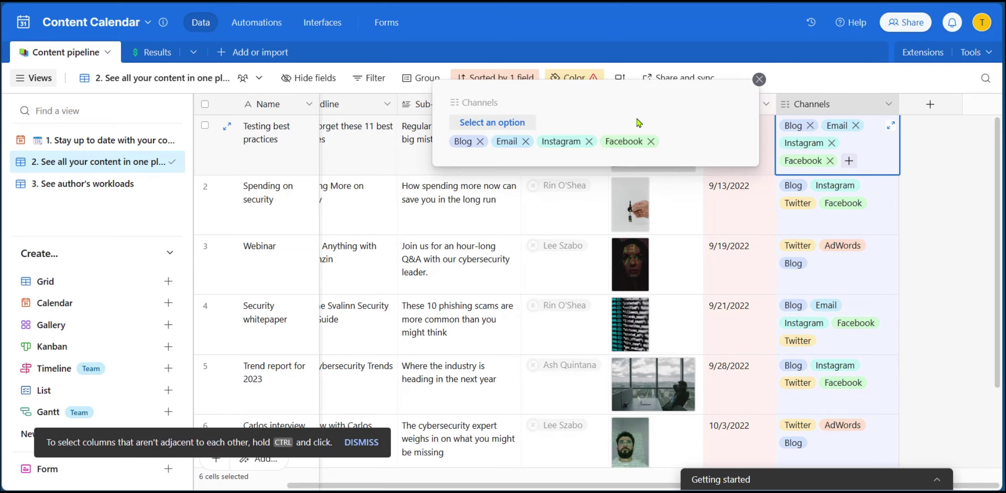
left_click(527, 127)
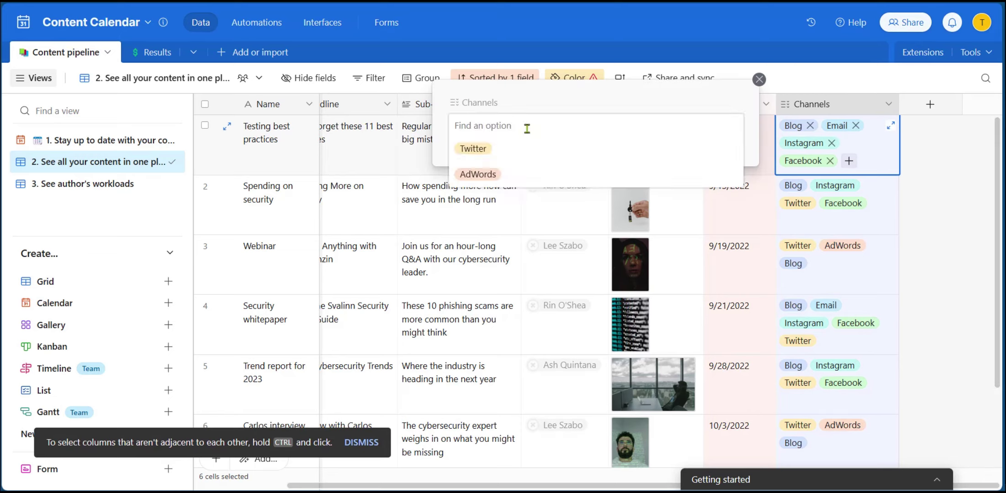
left_click(476, 150)
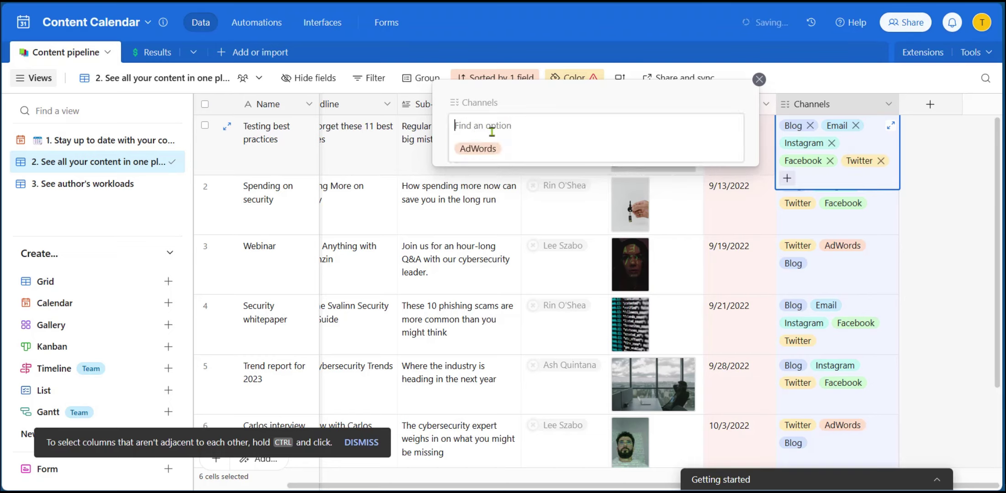
type("youtube")
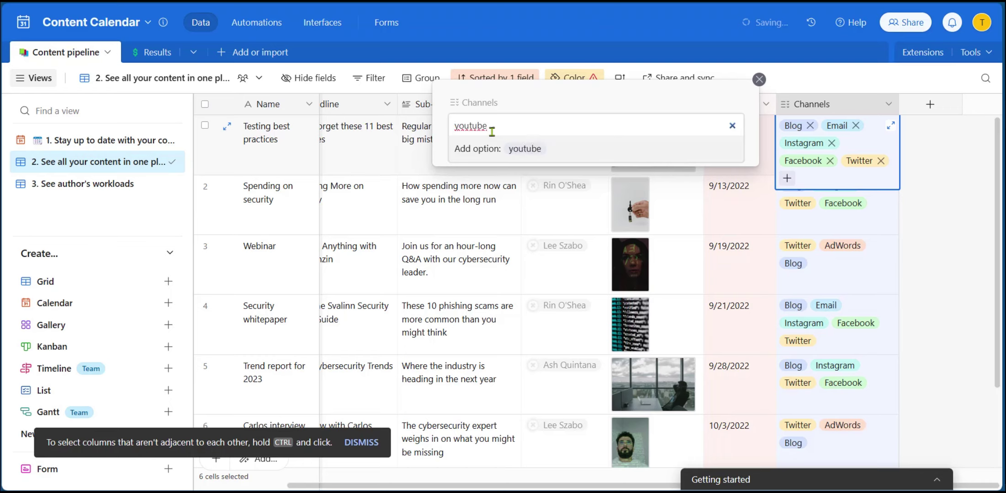
key("Return")
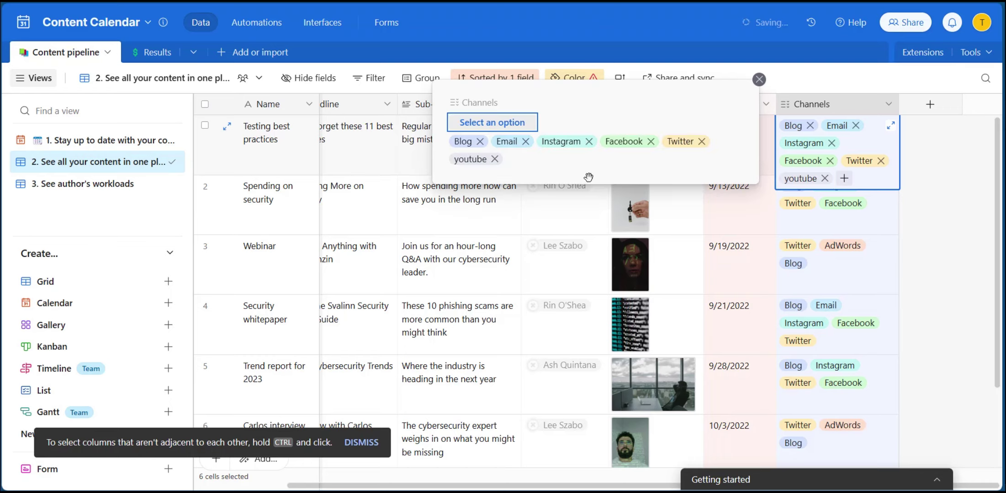
key("Escape")
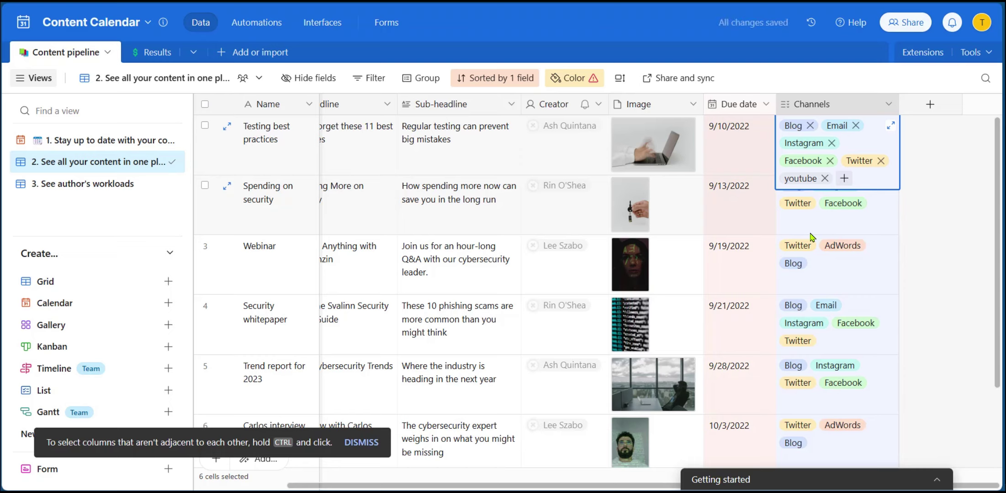
left_click(591, 27)
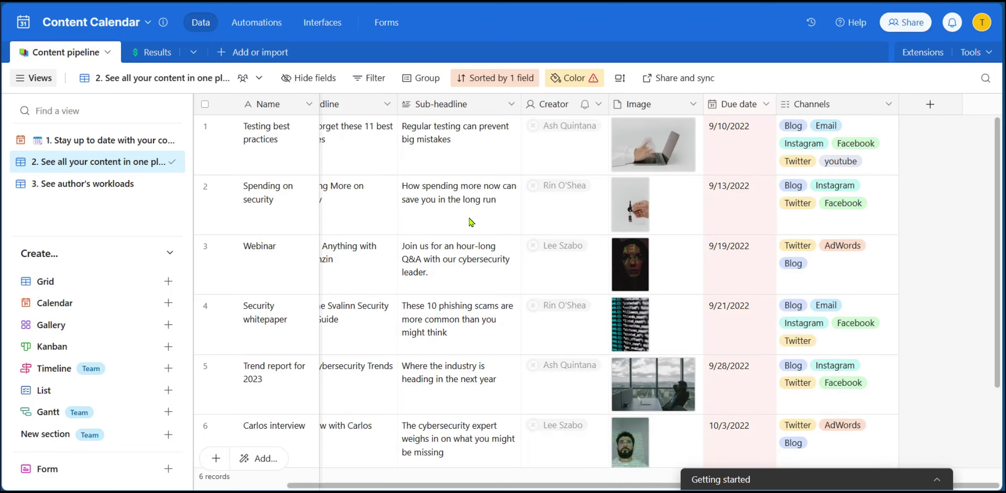
scroll(470, 223, "down", 2)
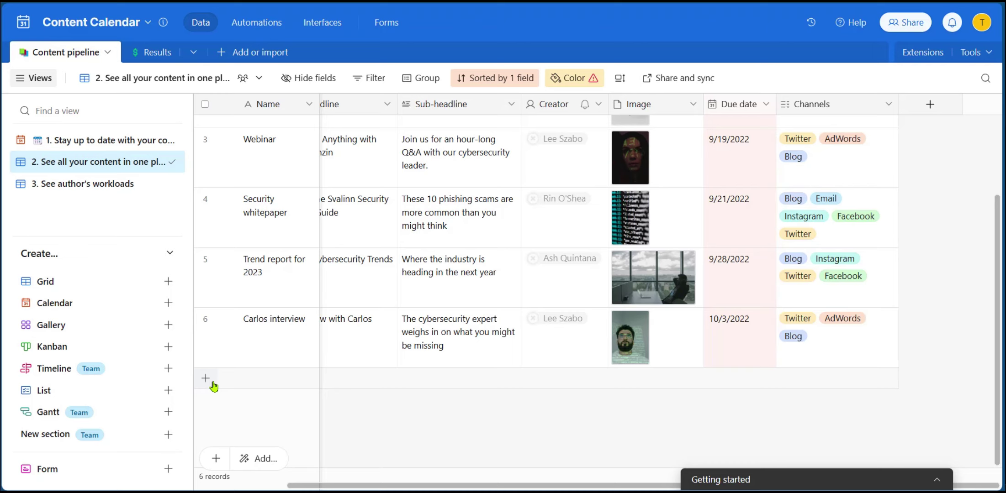
scroll(401, 350, "up", 3)
scroll(402, 349, "left", 2)
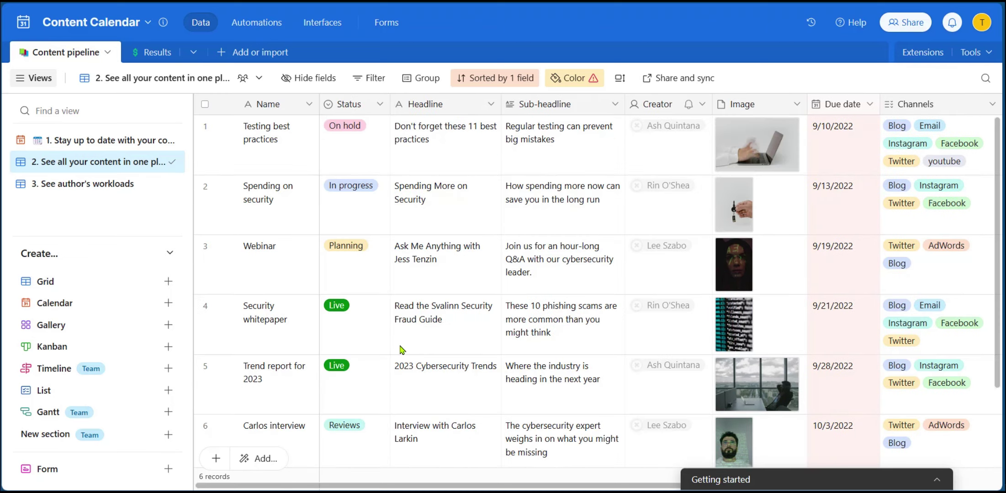